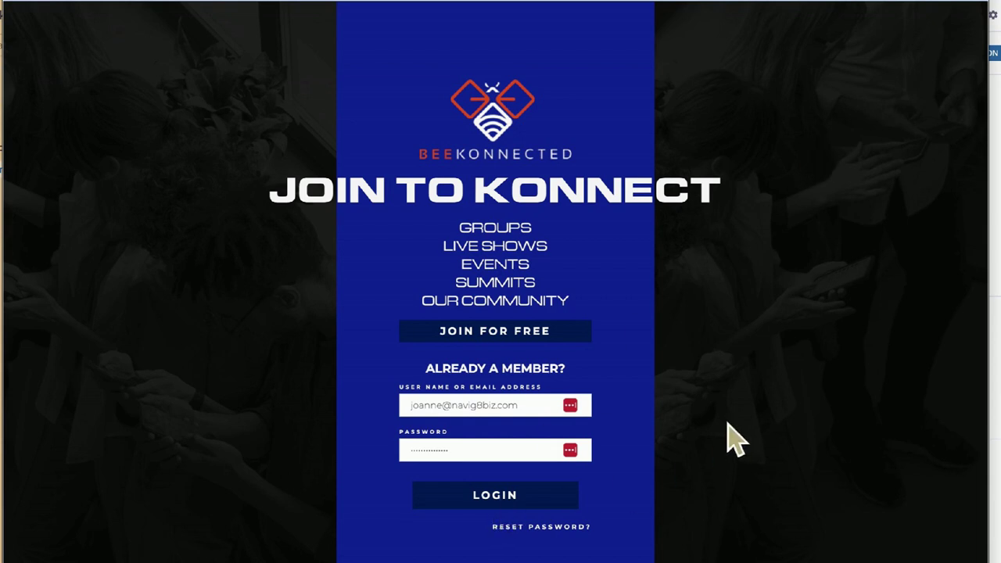
Log in to the BeeKonnected member account from the sign-in page
left_click(495, 496)
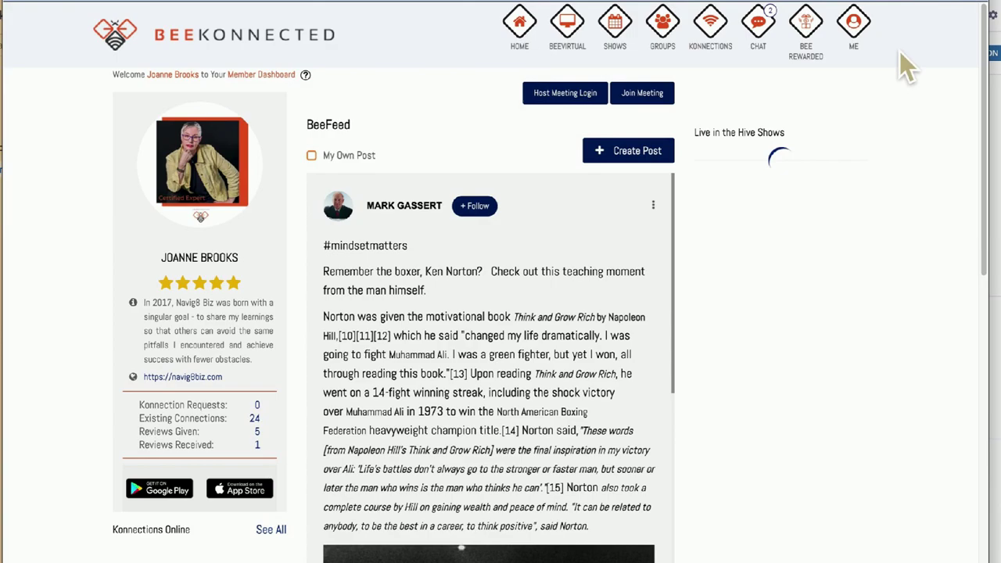
Open the BeeVirtual page and begin editing the MeetN Room Name field
left_click(537, 48)
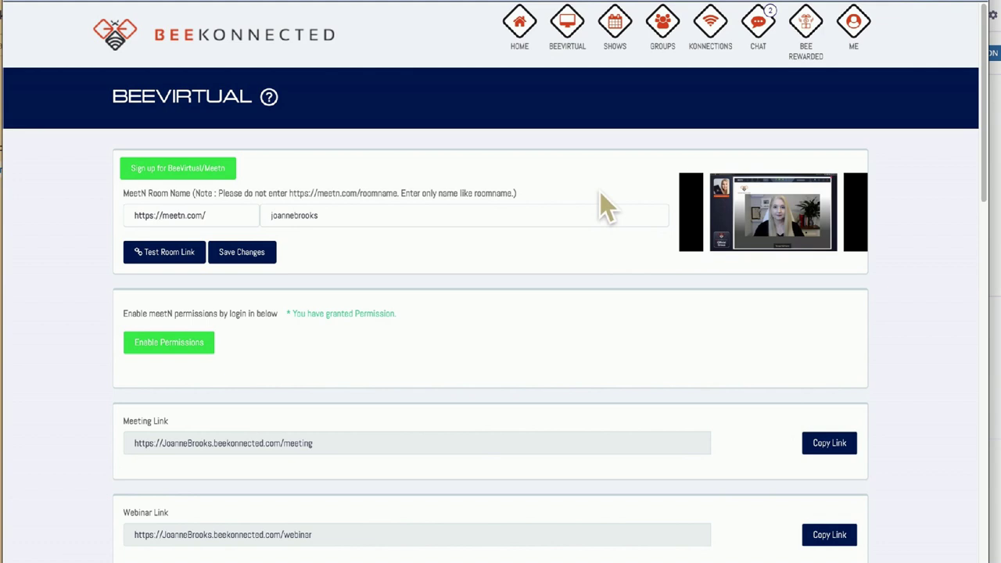
left_click(367, 230)
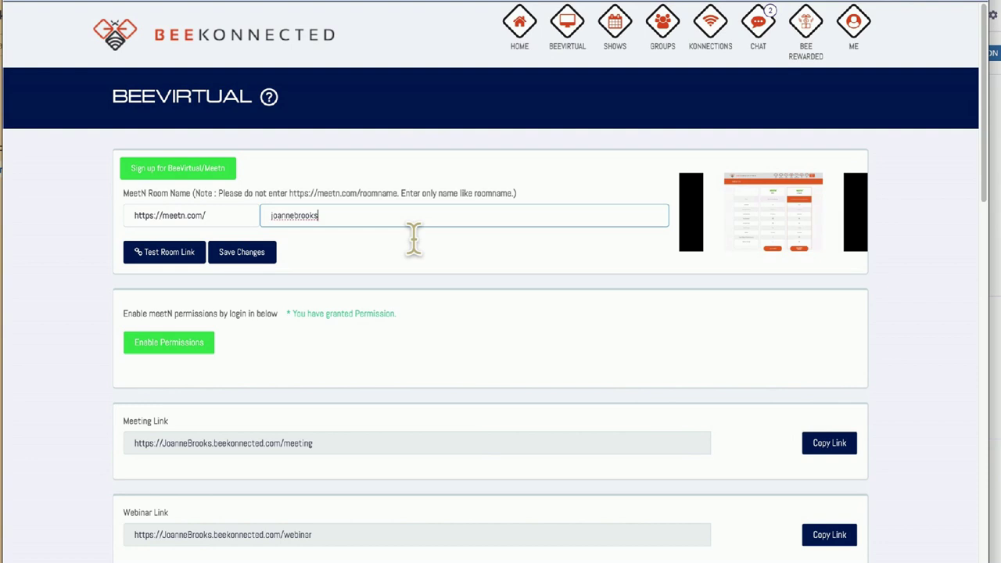
right_click(239, 186)
left_click(148, 173)
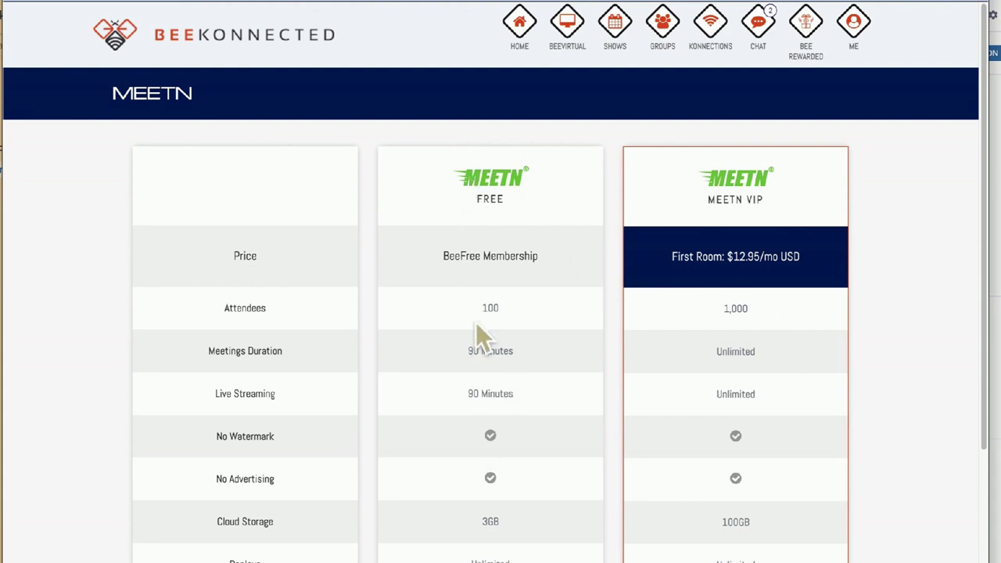
scroll(475, 324, "down", 3)
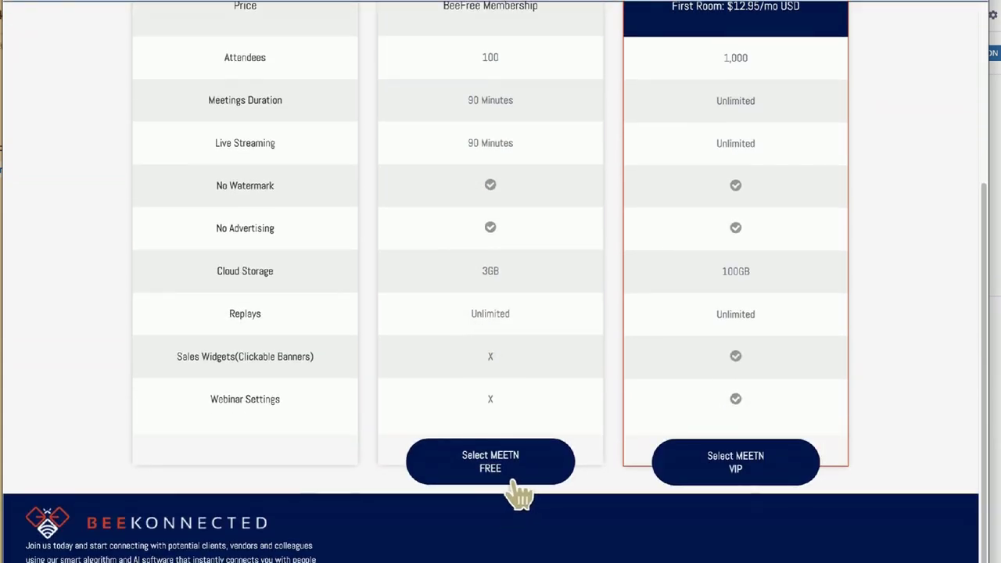
scroll(496, 224, "up", 3)
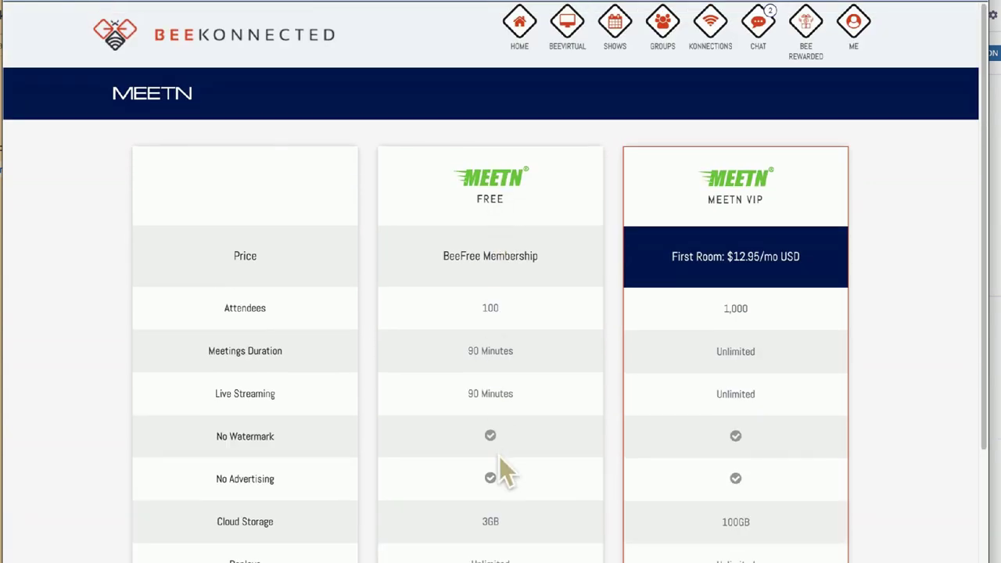
scroll(500, 469, "down", 3)
scroll(520, 437, "up", 3)
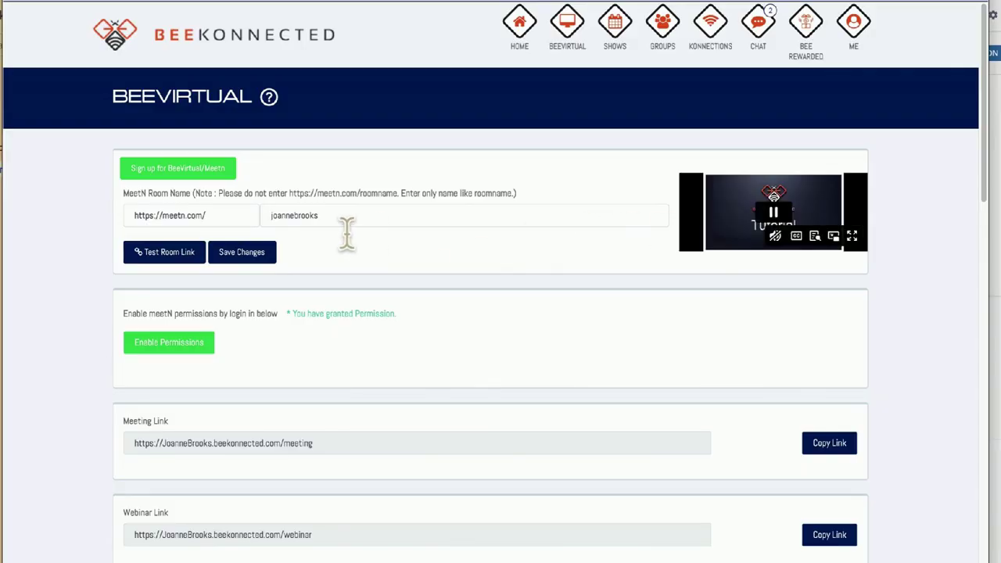
Save the MeetN room name and move down to the meeting and webinar links
left_click(244, 260)
scroll(406, 330, "down", 1)
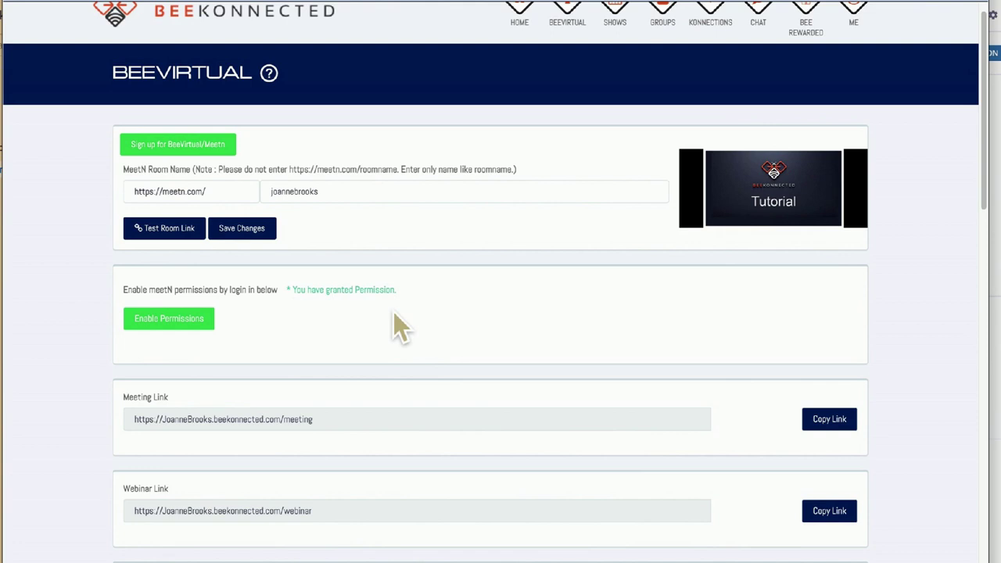
scroll(393, 317, "down", 3)
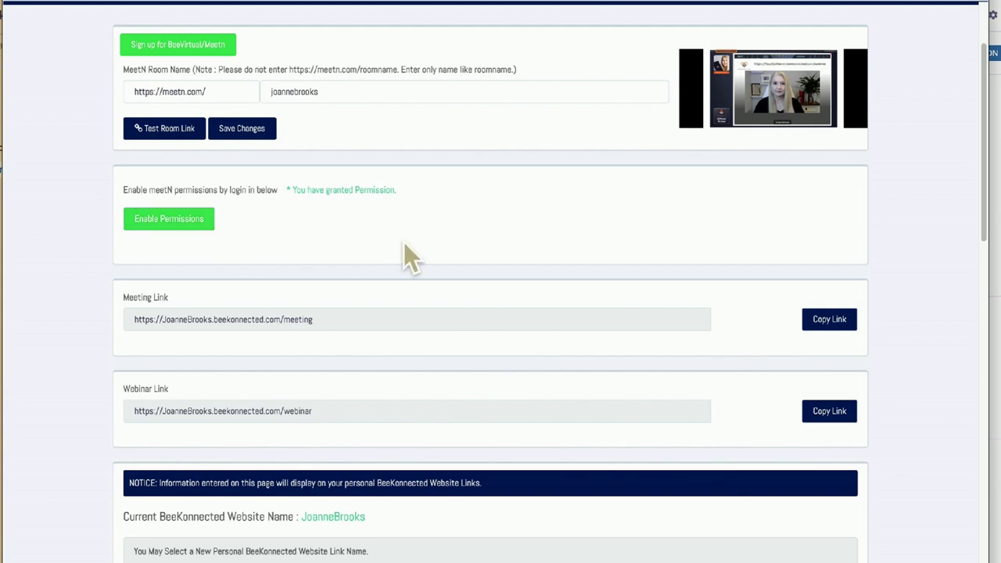
Copy the Meeting Link, then start editing the BeeKonnected Website Name field
scroll(403, 243, "down", 2)
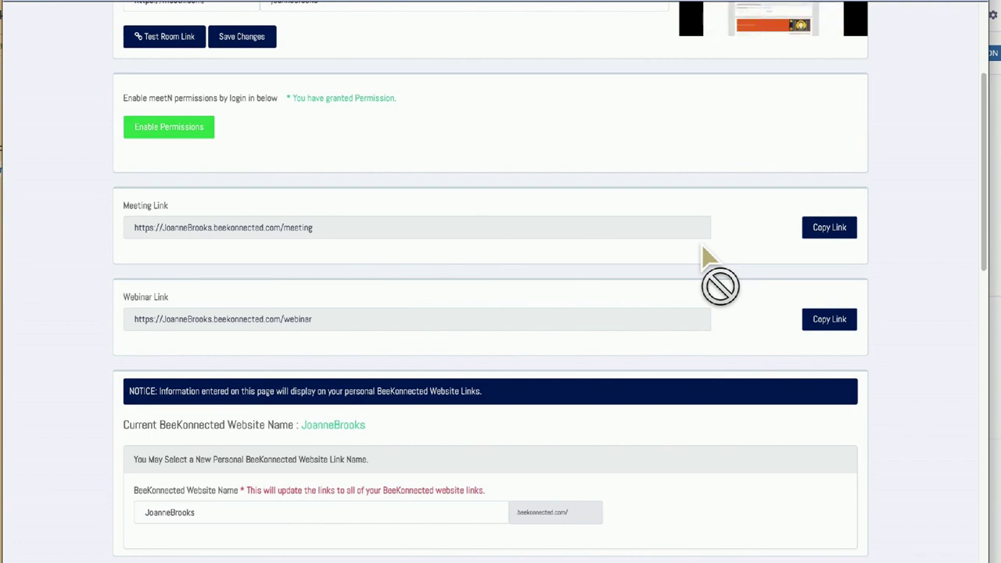
left_click(830, 230)
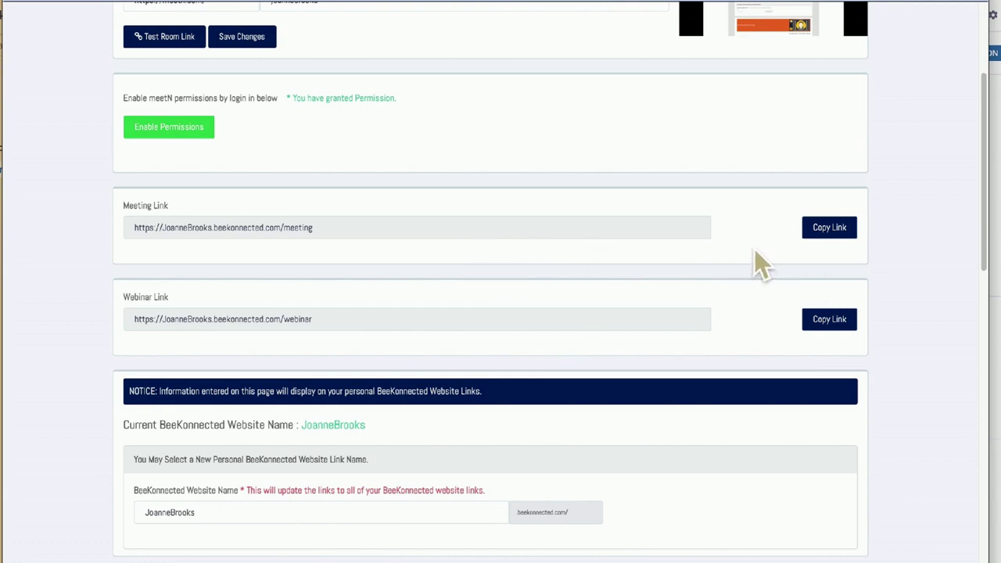
left_click(855, 237)
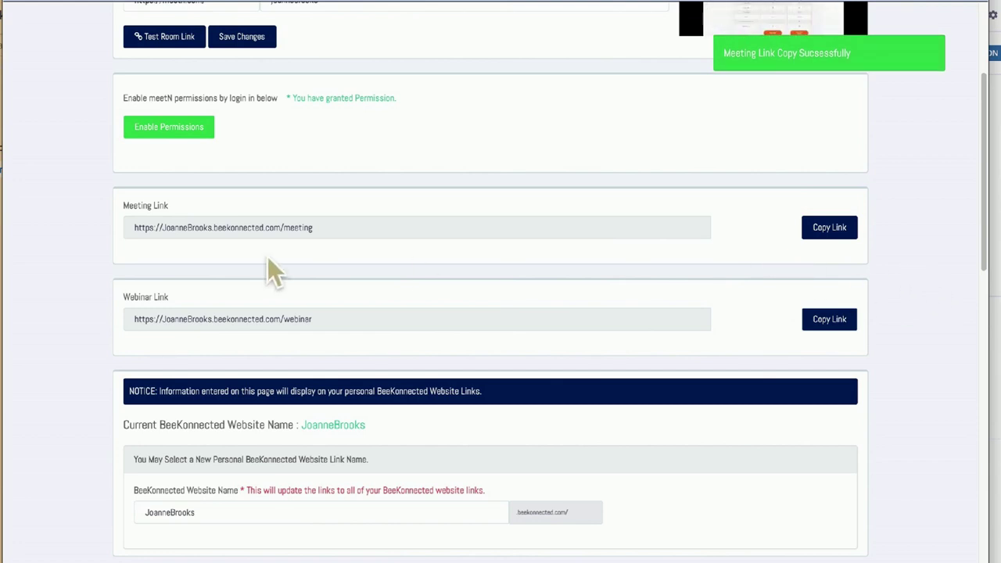
scroll(897, 262, "down", 2)
scroll(898, 262, "down", 5)
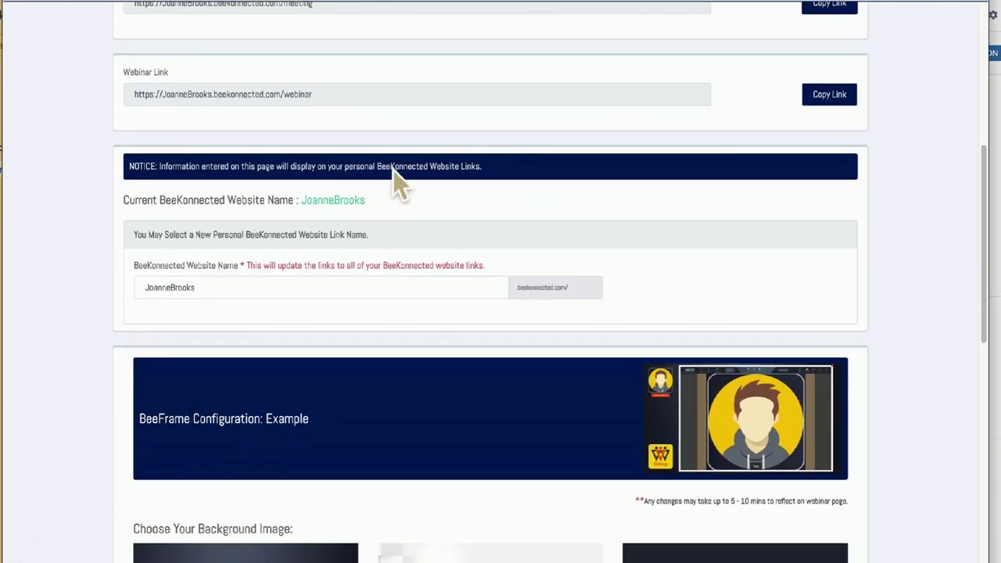
left_click(220, 298)
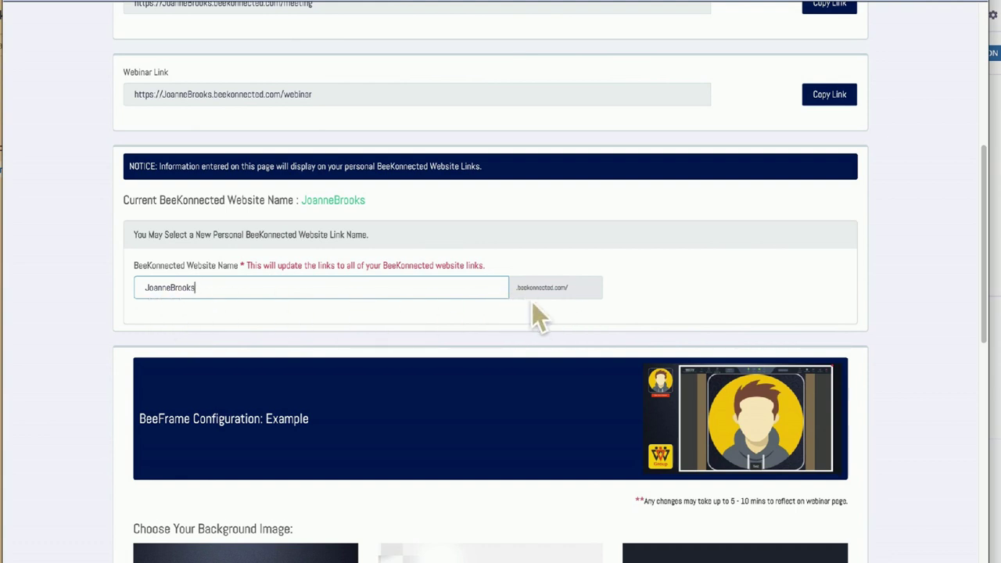
scroll(715, 296, "down", 3)
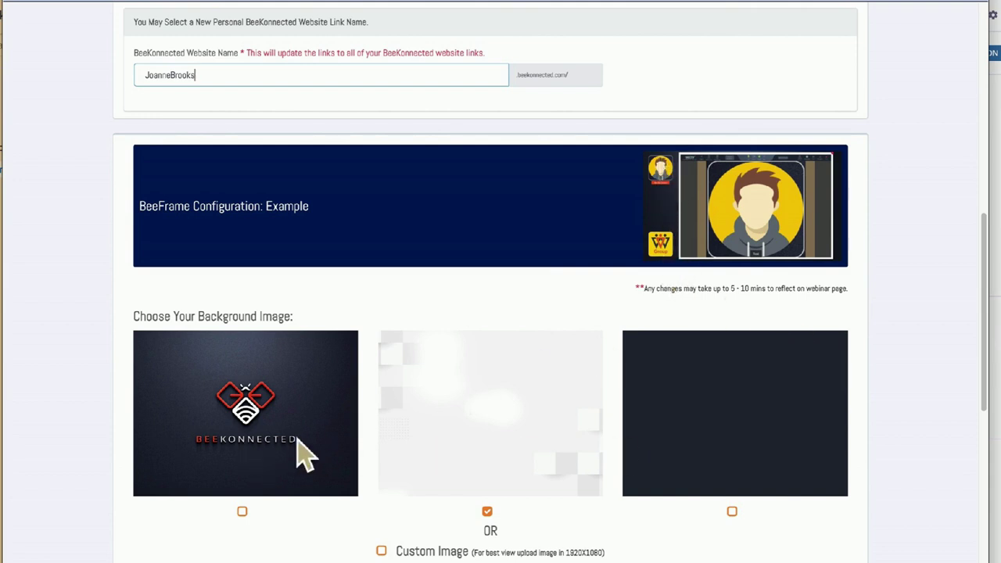
scroll(297, 439, "down", 2)
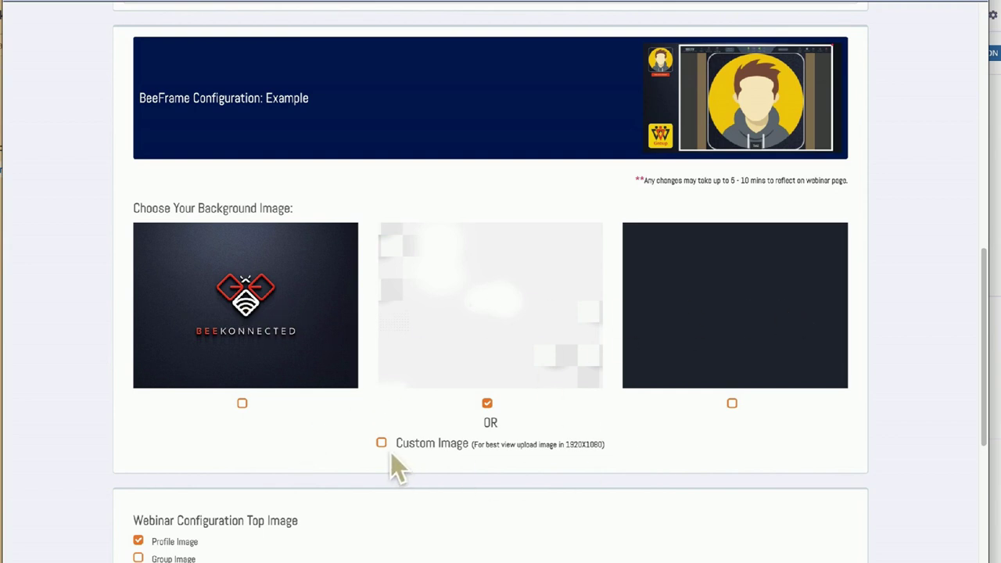
double_click(577, 447)
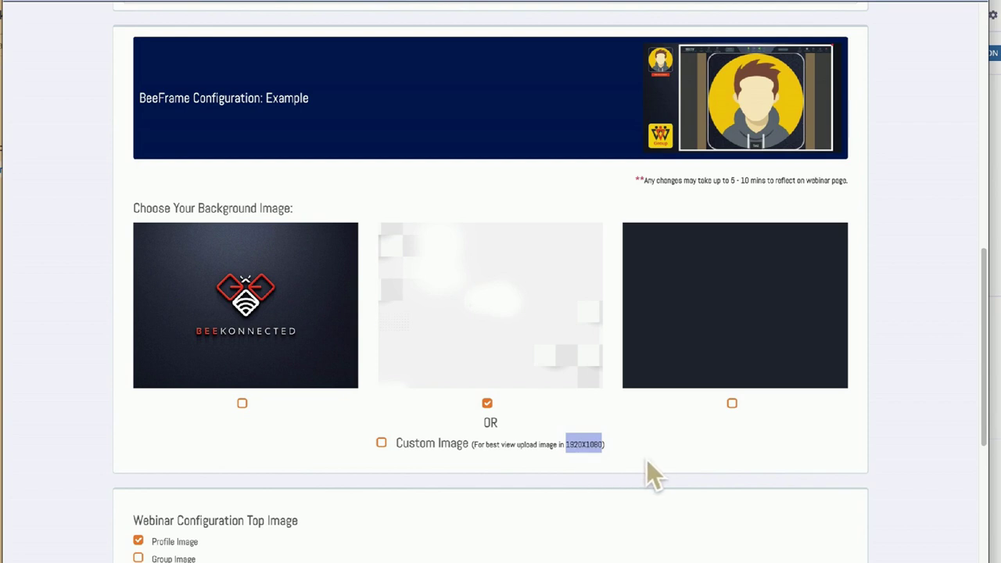
scroll(647, 458, "down", 4)
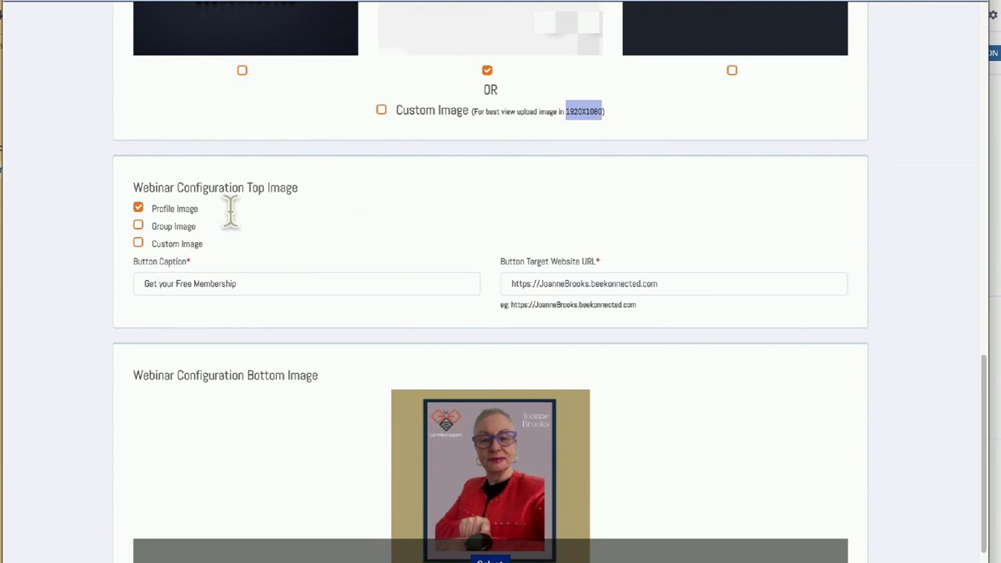
scroll(391, 230, "up", 6)
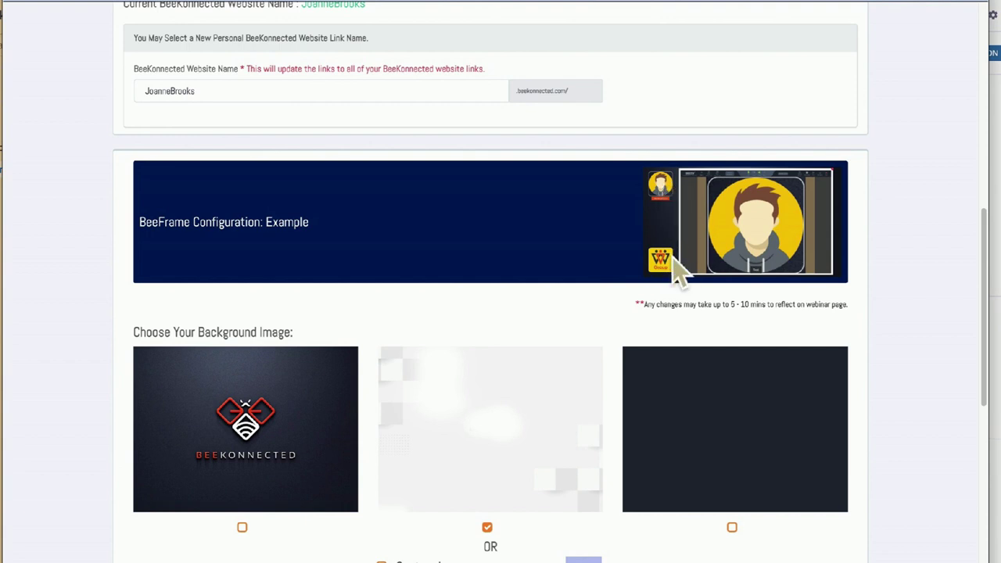
scroll(547, 348, "down", 1)
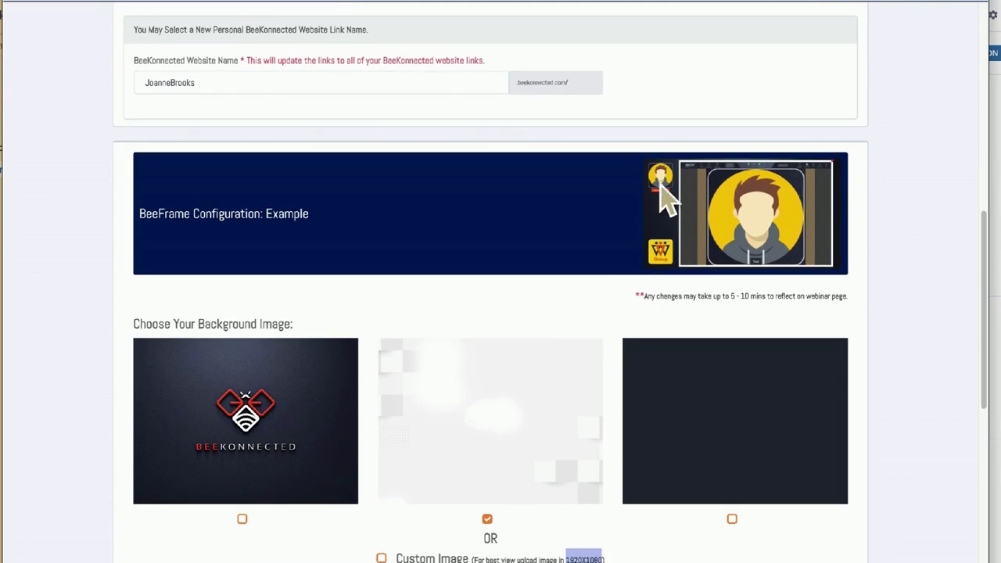
scroll(520, 332, "down", 9)
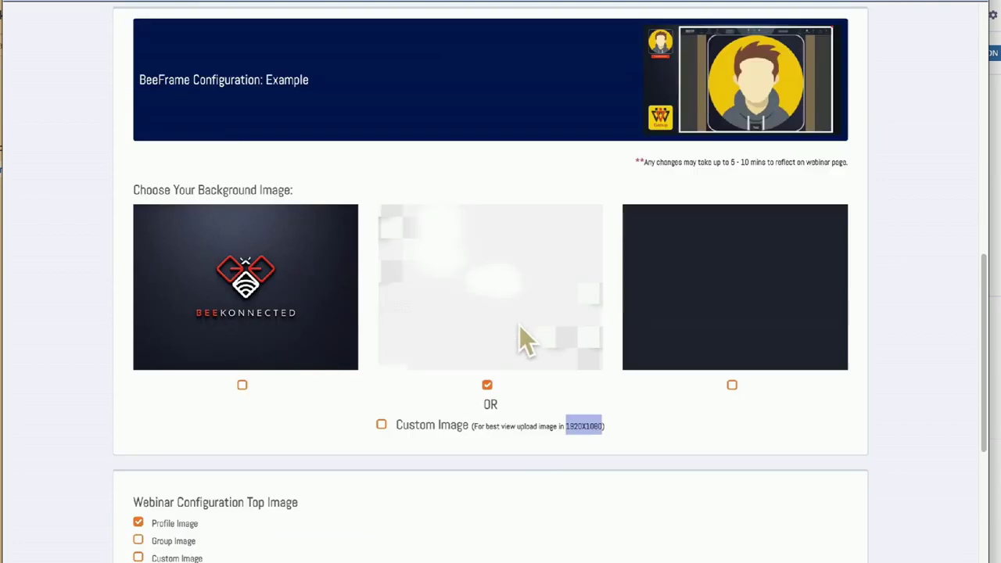
scroll(297, 229, "up", 3)
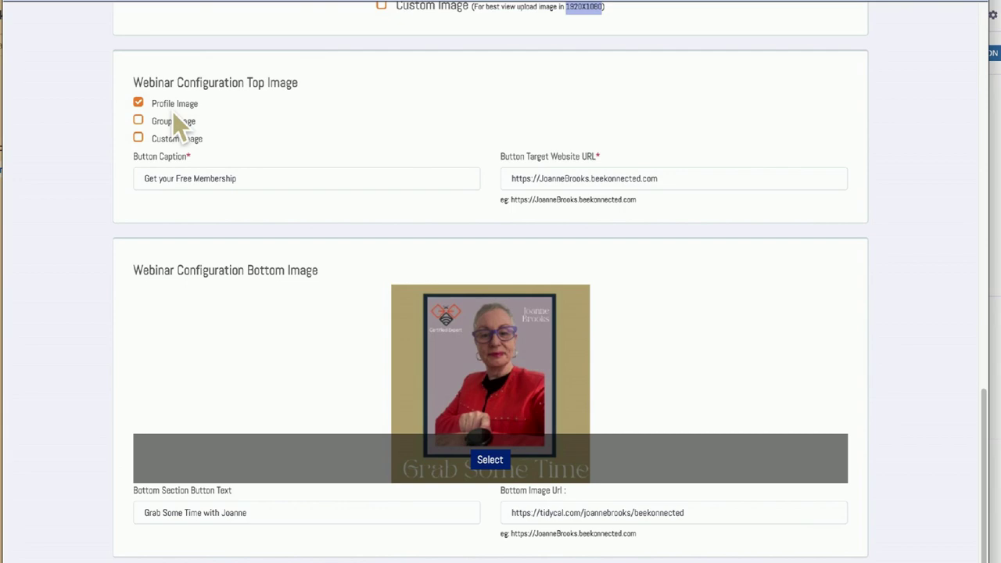
scroll(328, 144, "up", 15)
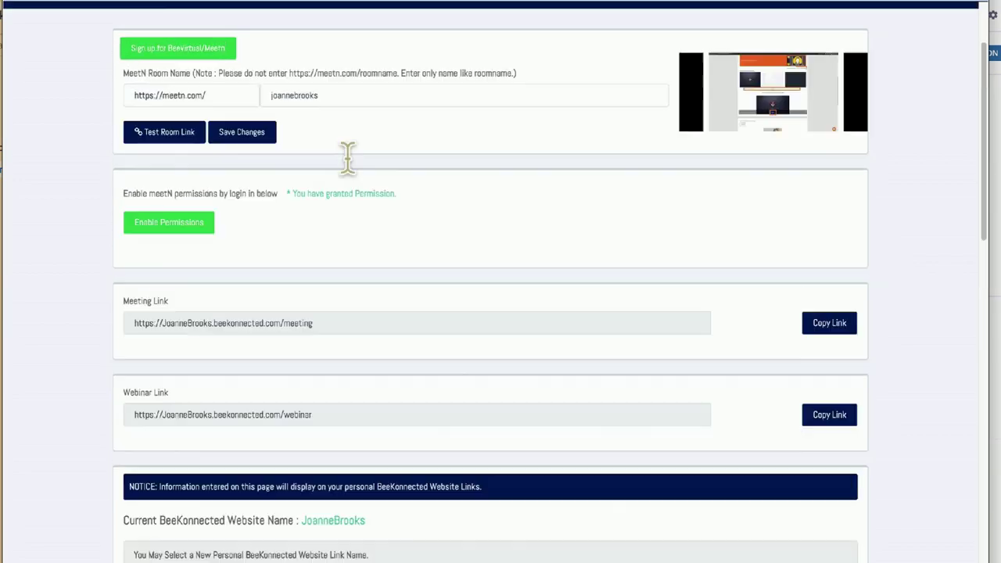
scroll(344, 156, "up", 2)
scroll(343, 156, "down", 15)
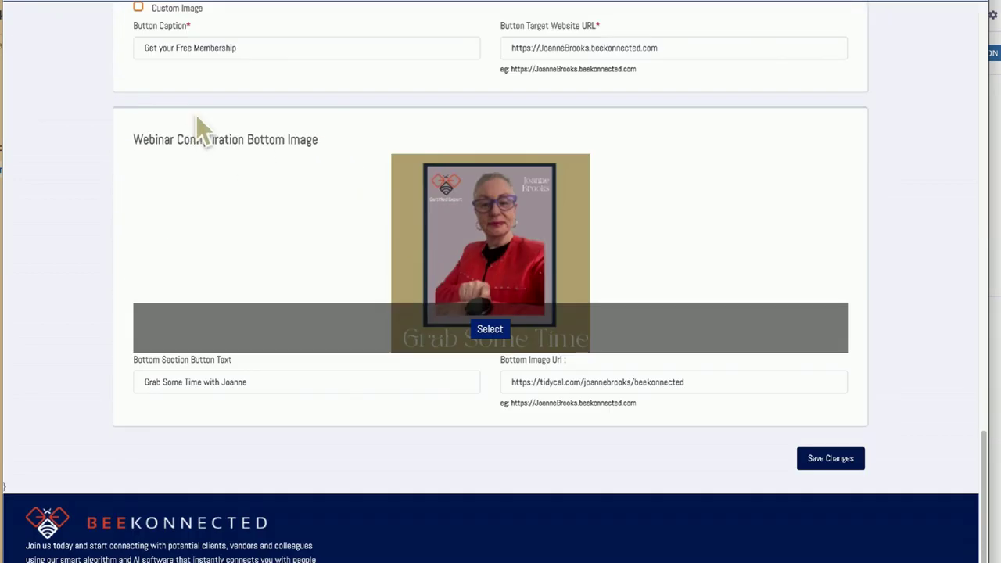
scroll(197, 118, "up", 2)
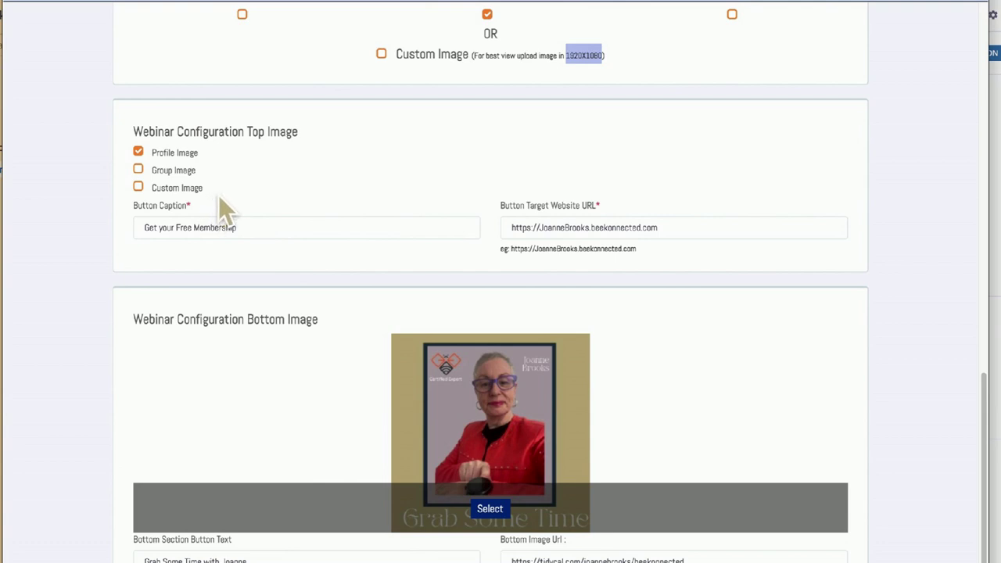
left_click_drag(254, 234, 152, 248)
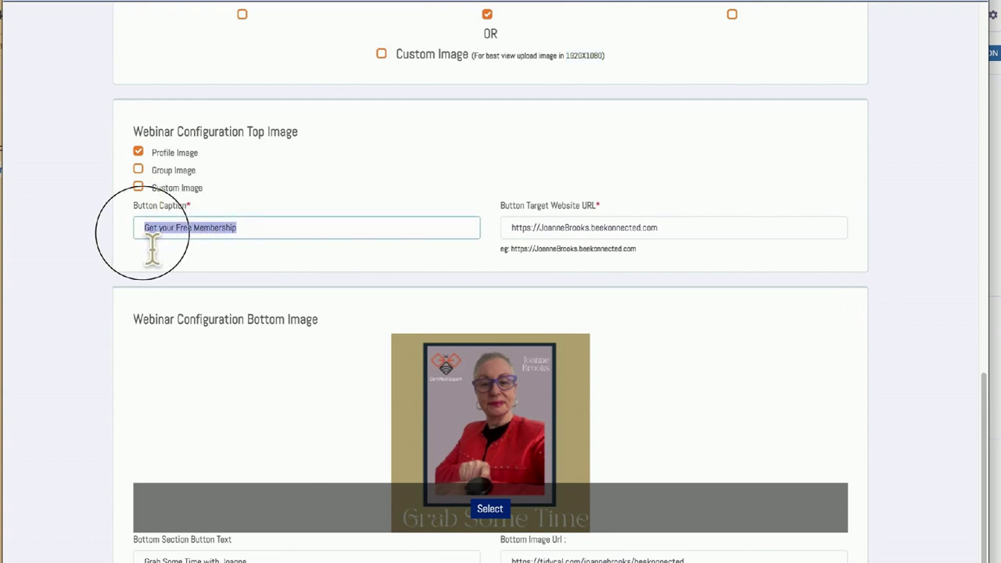
left_click(305, 244)
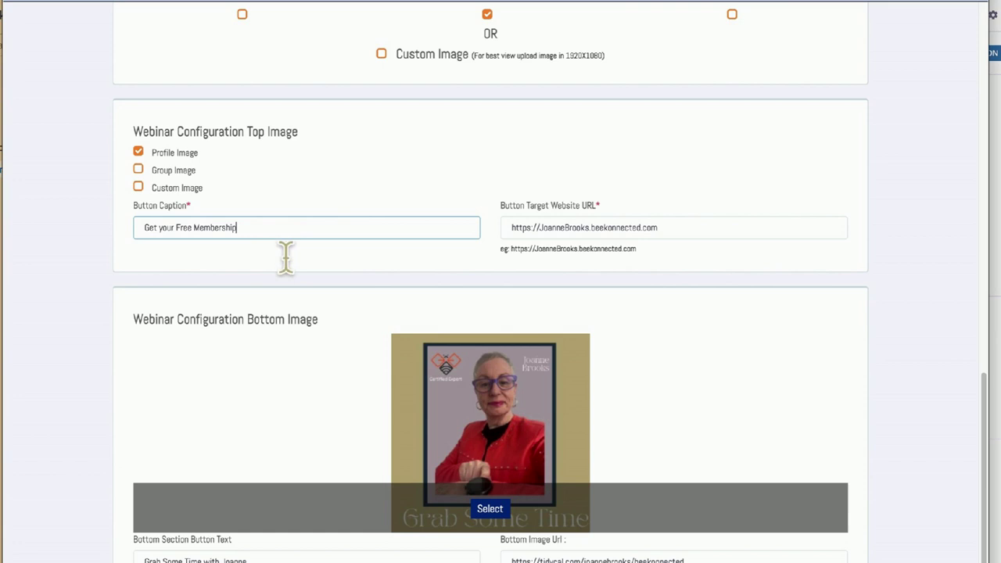
scroll(273, 385, "down", 2)
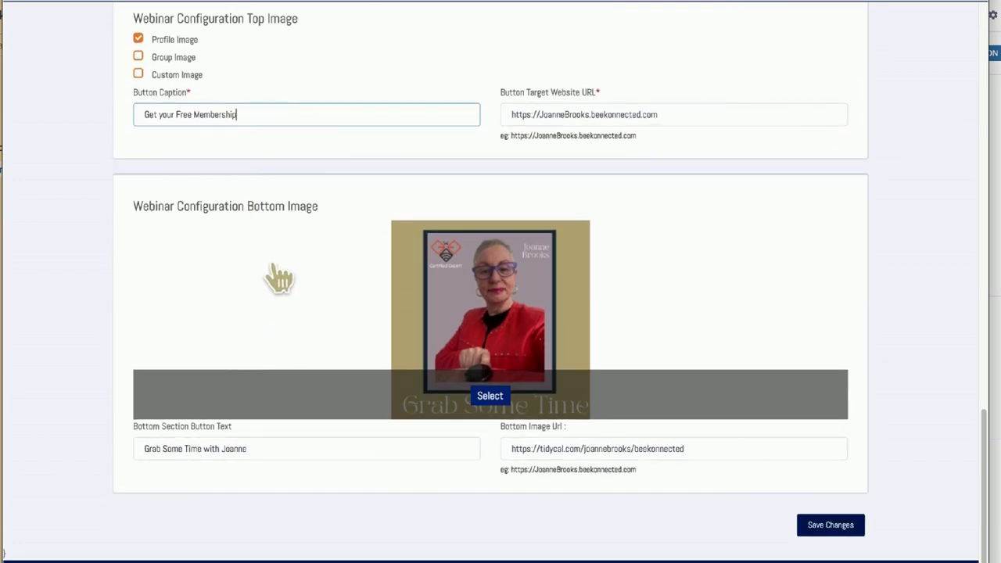
scroll(290, 274, "down", 1)
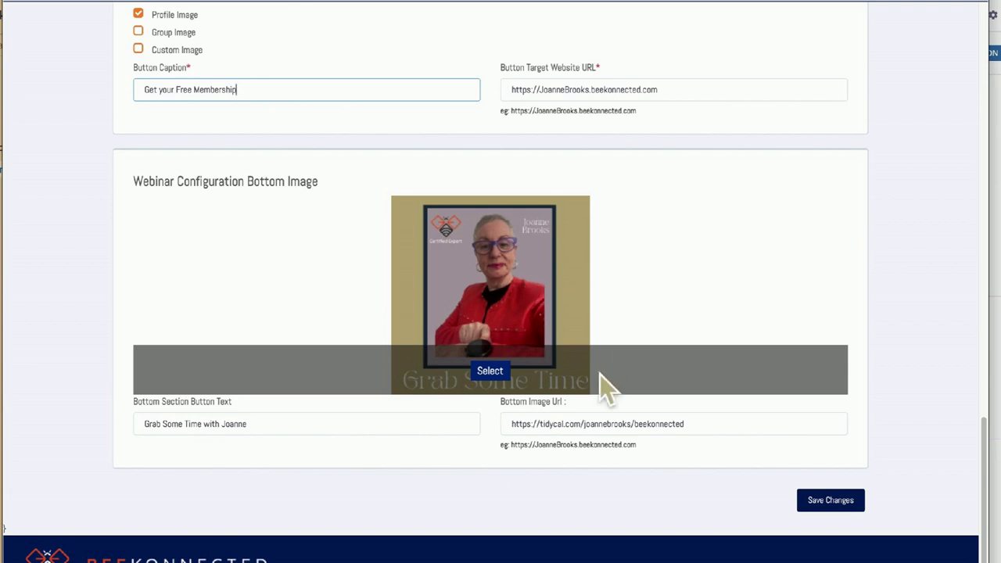
left_click_drag(688, 424, 509, 424)
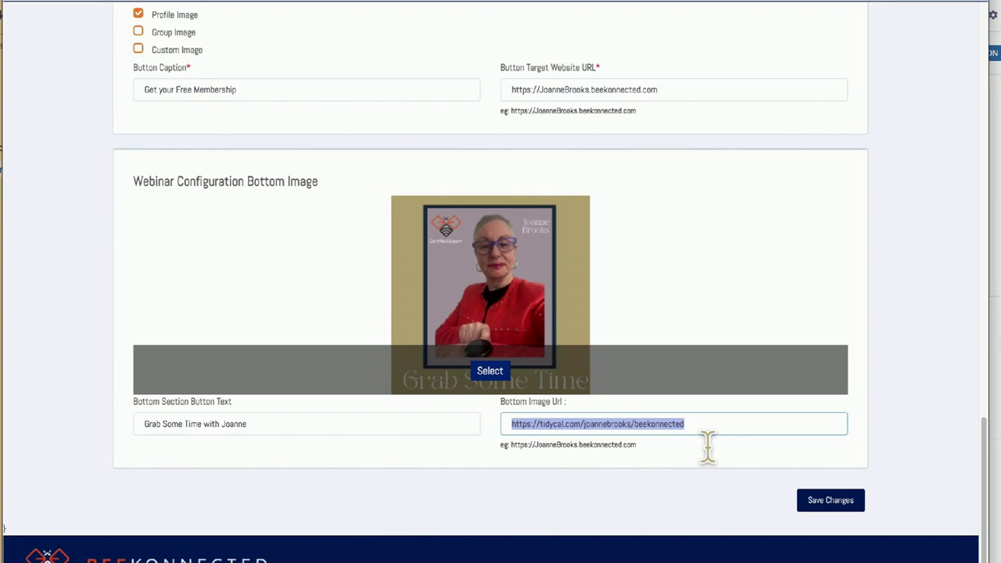
scroll(737, 227, "up", 10)
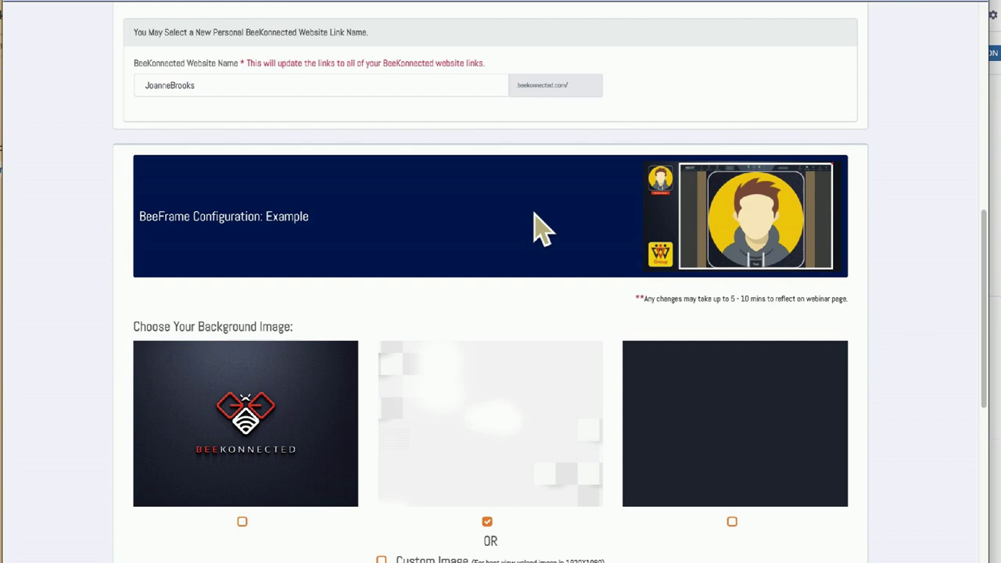
Review the bottom image link address and the button target website address
scroll(539, 312, "down", 7)
triple_click(623, 525)
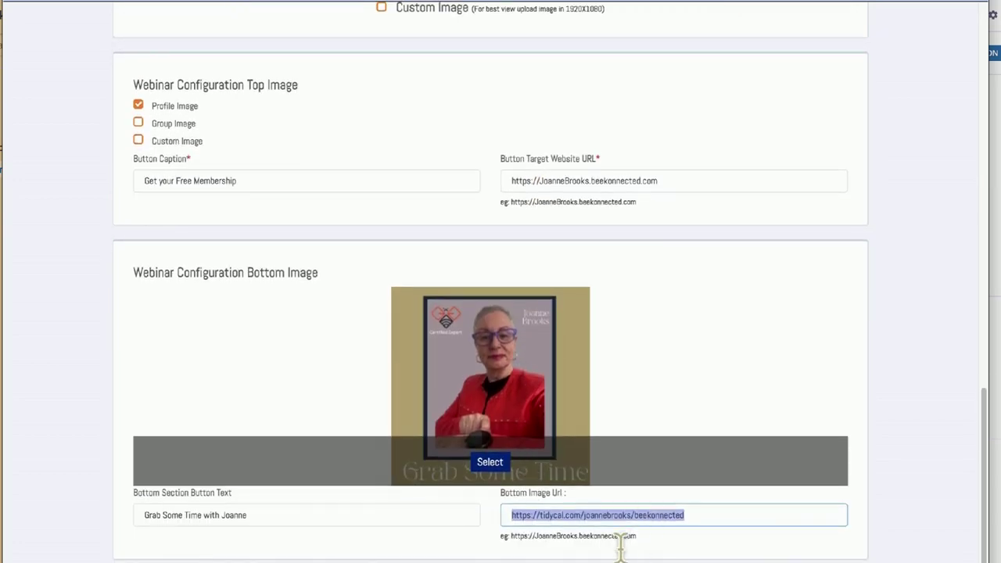
scroll(636, 107, "up", 6)
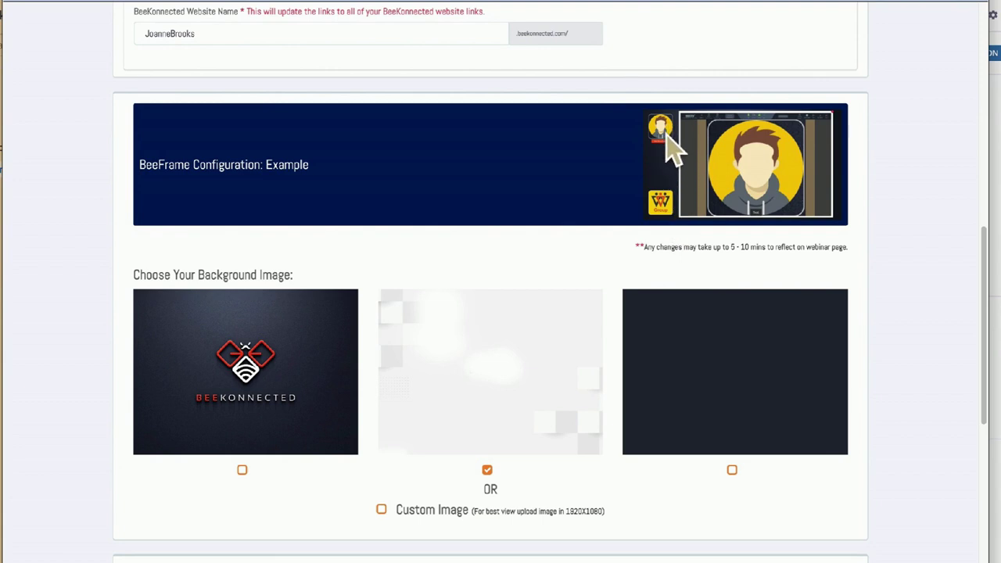
right_click(666, 145)
scroll(588, 323, "down", 4)
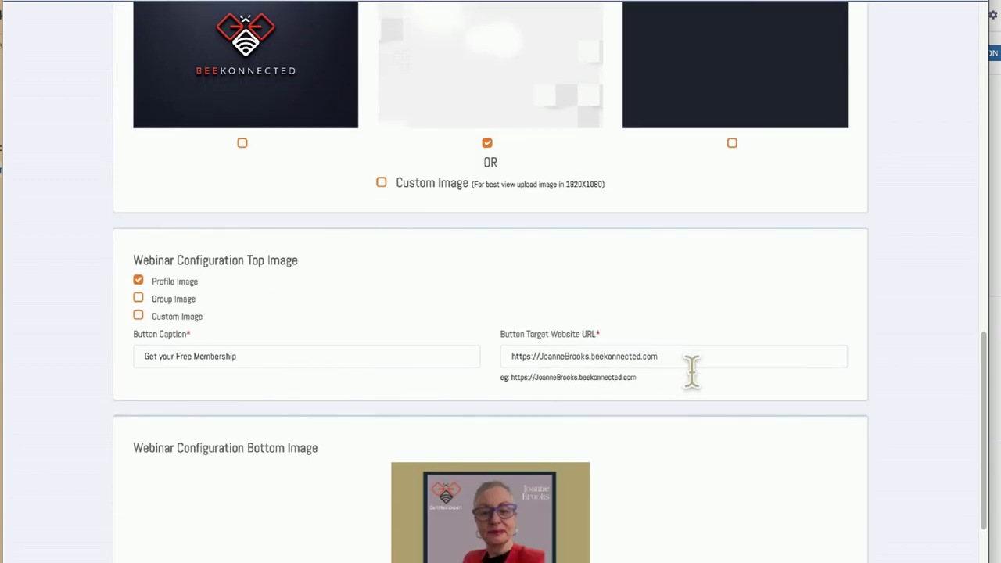
left_click_drag(672, 357, 514, 359)
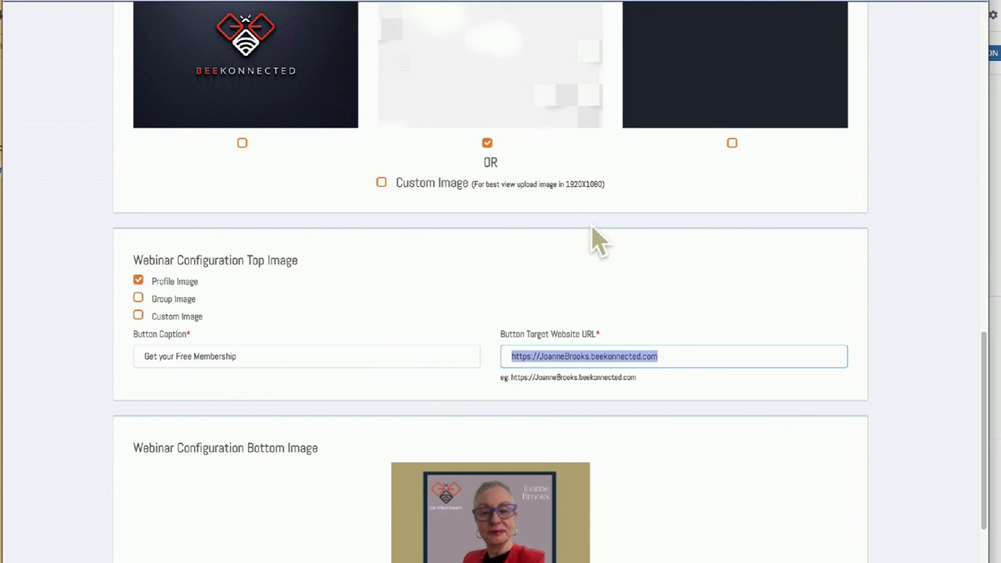
Check the page sections and save all BeeVirtual page settings
scroll(591, 227, "up", 3)
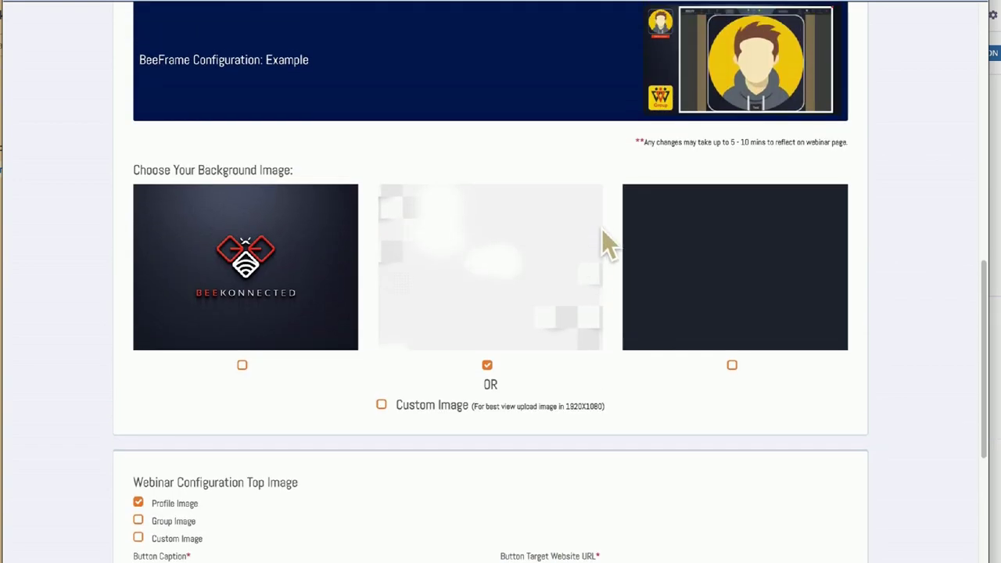
scroll(599, 227, "up", 3)
scroll(424, 160, "up", 6)
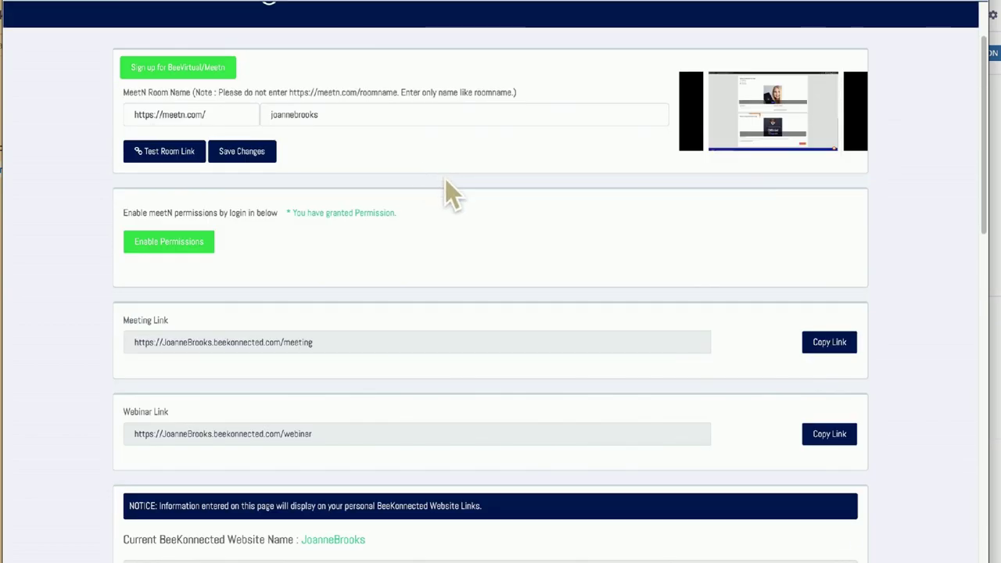
scroll(470, 185, "down", 1)
scroll(471, 185, "down", 10)
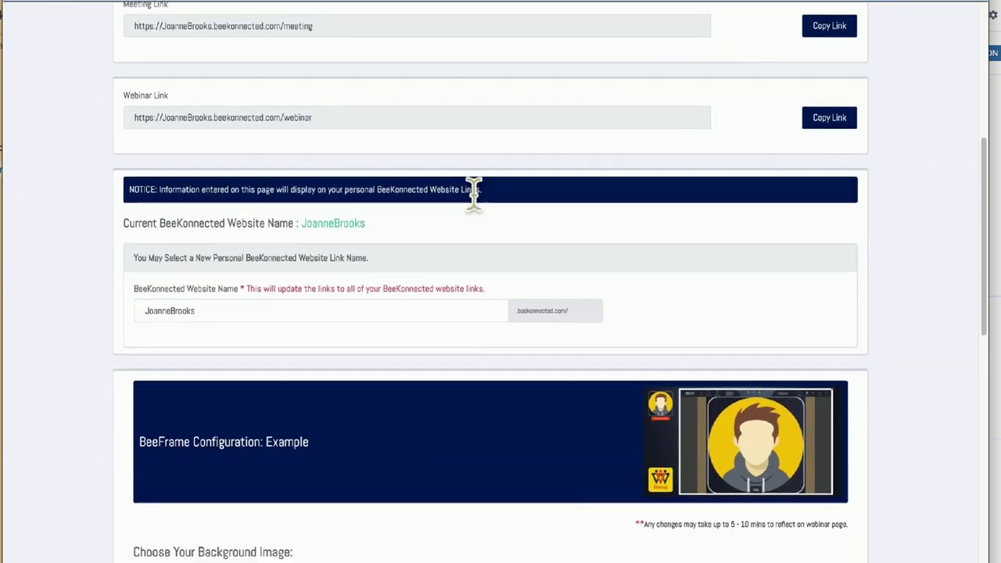
scroll(471, 196, "down", 4)
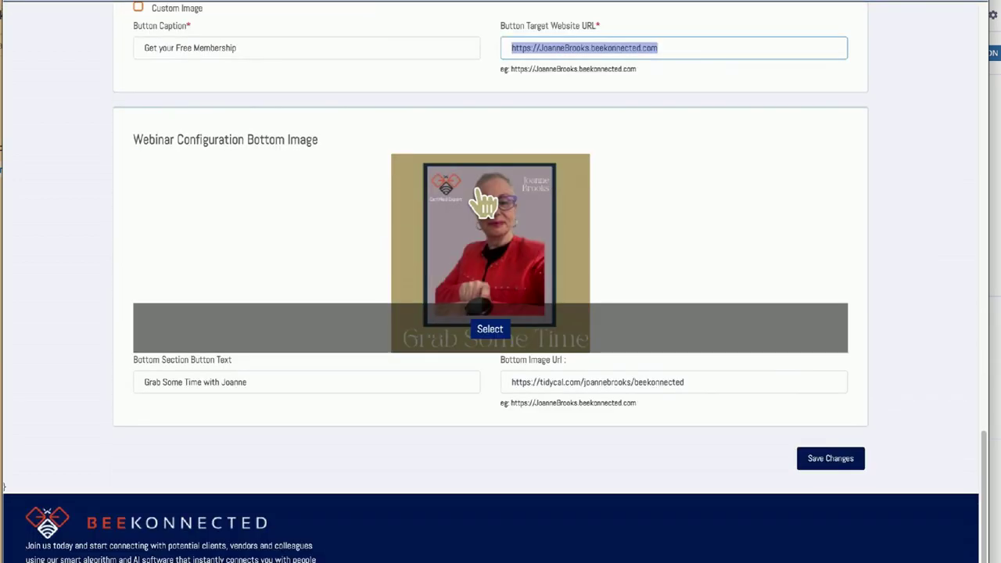
scroll(480, 197, "up", 14)
scroll(548, 189, "up", 1)
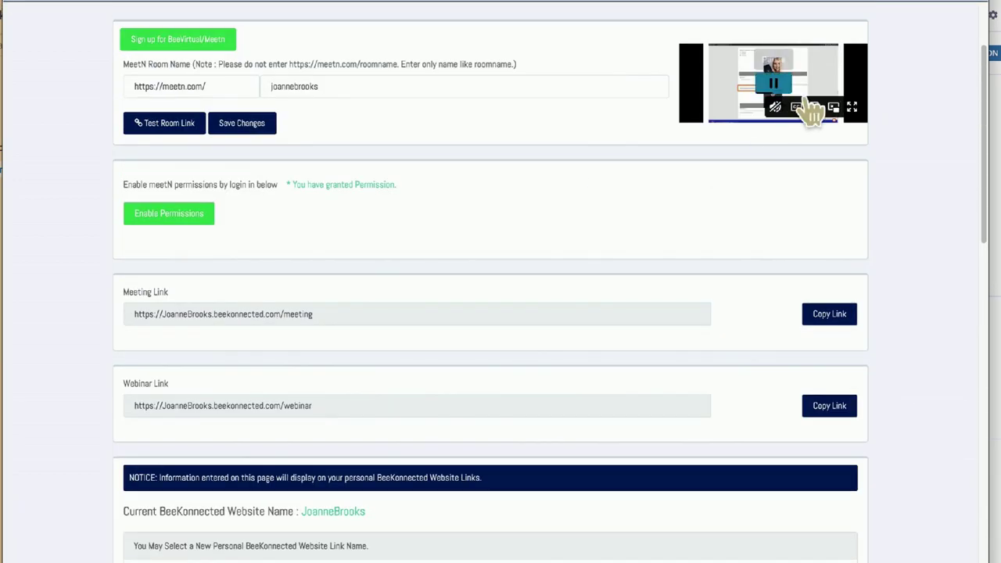
scroll(625, 201, "down", 11)
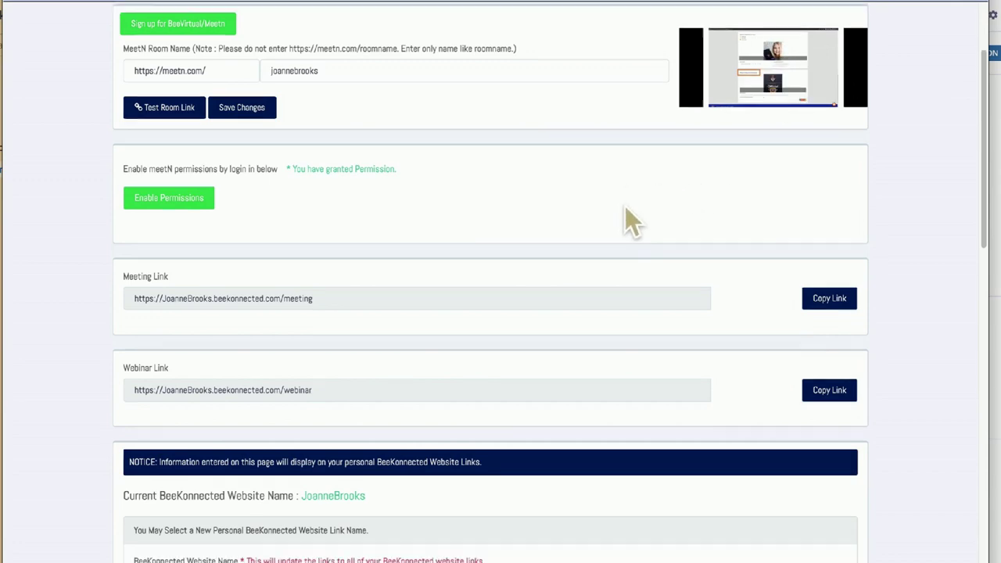
scroll(624, 206, "down", 3)
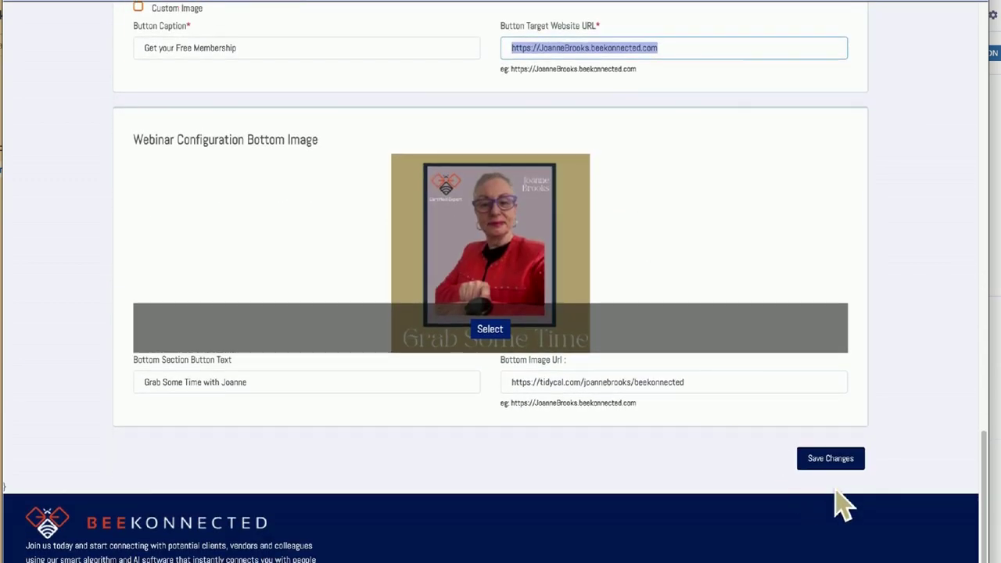
left_click(833, 460)
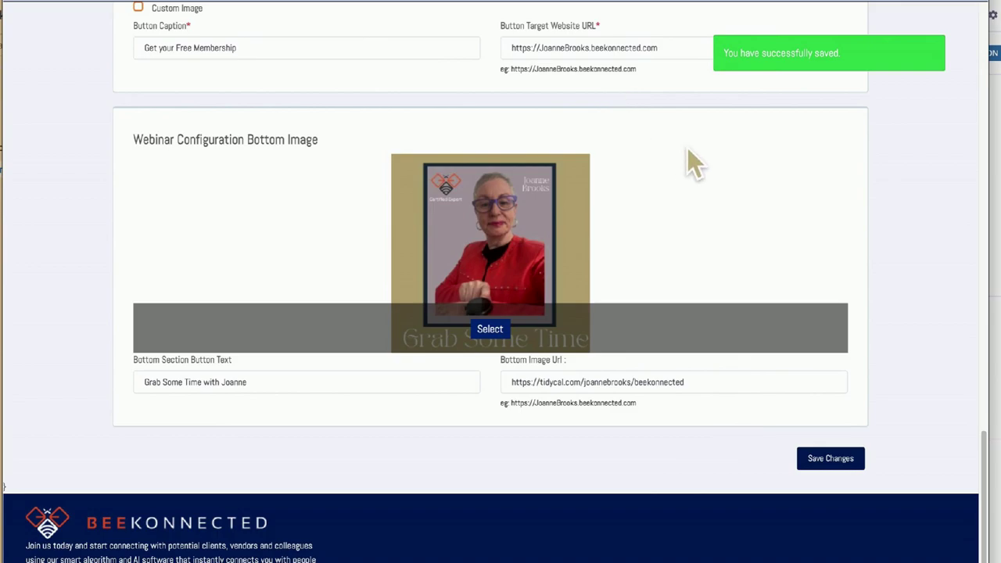